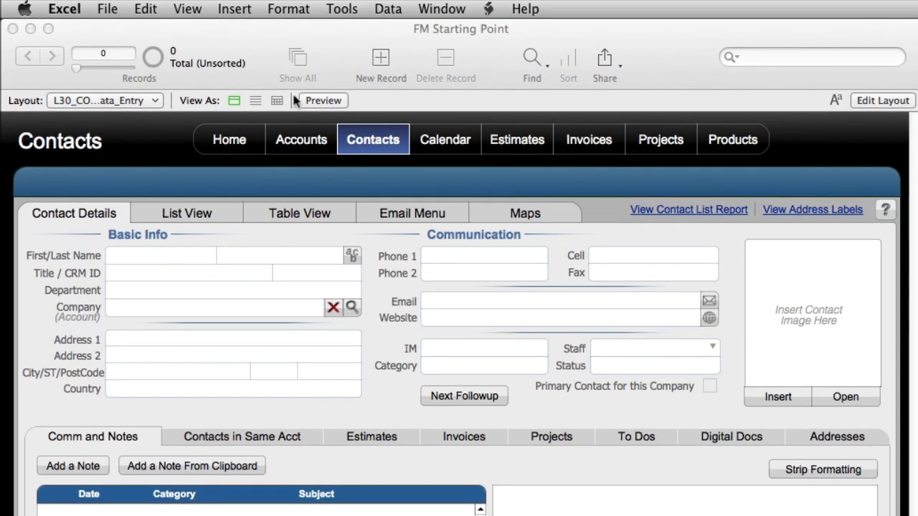
- Switch to FileMaker Pro Advanced and start a record import from the file 5000_1.csv on the Desktop
left_click(225, 44)
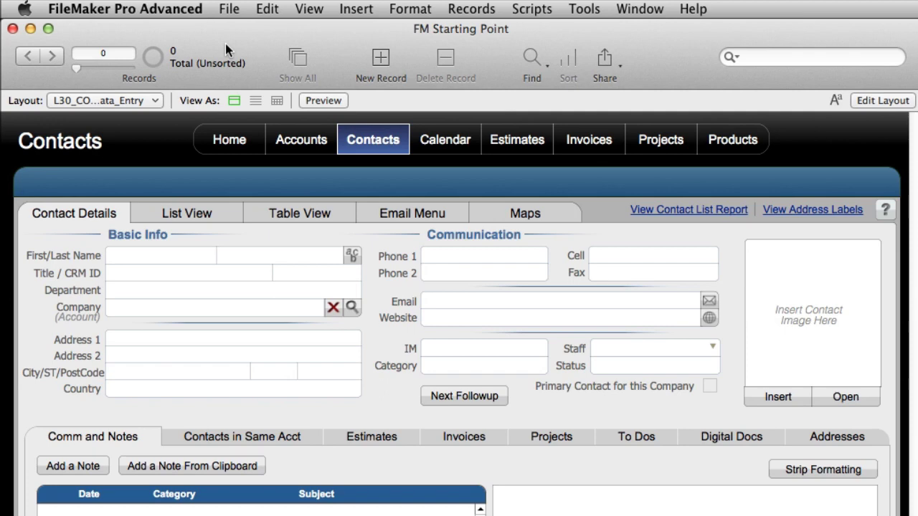
left_click(225, 11)
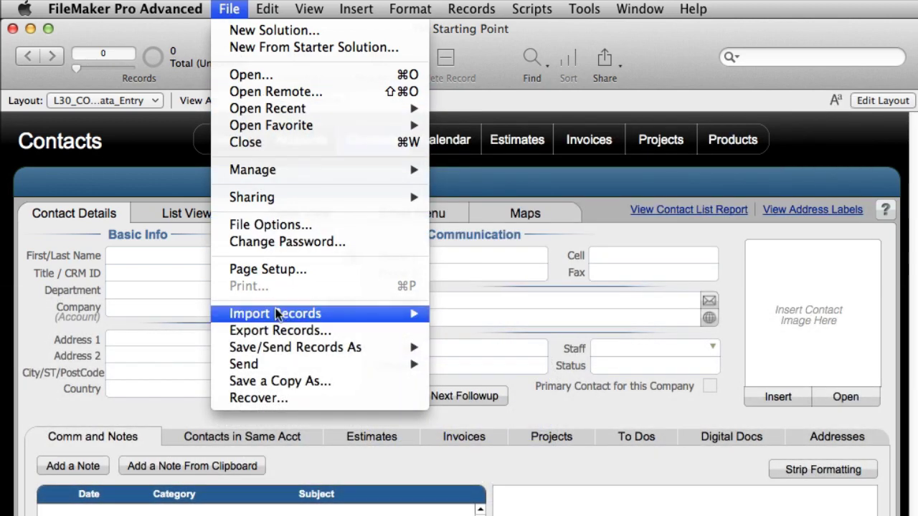
mouse_move(279, 315)
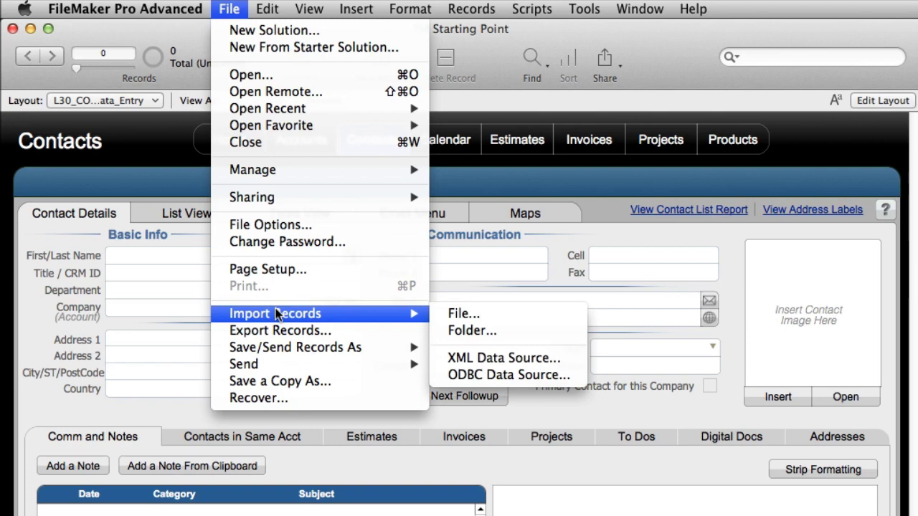
left_click(493, 312)
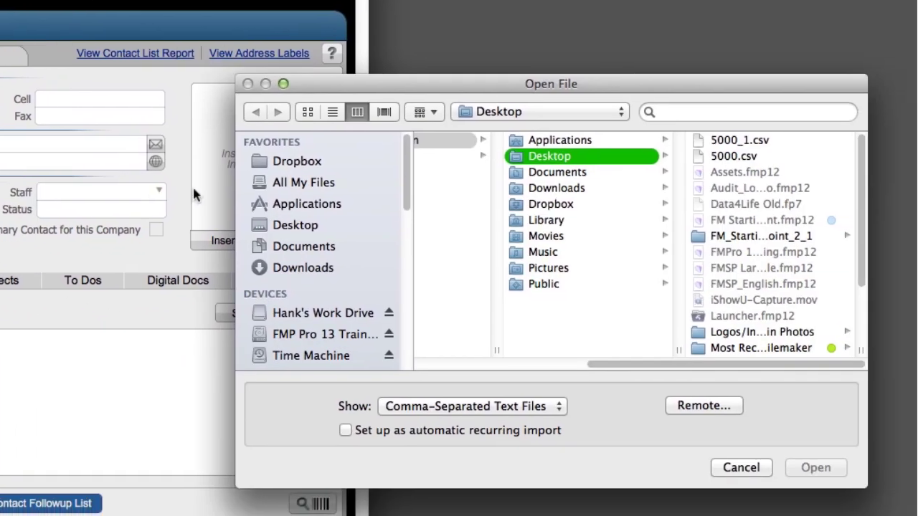
left_click(720, 142)
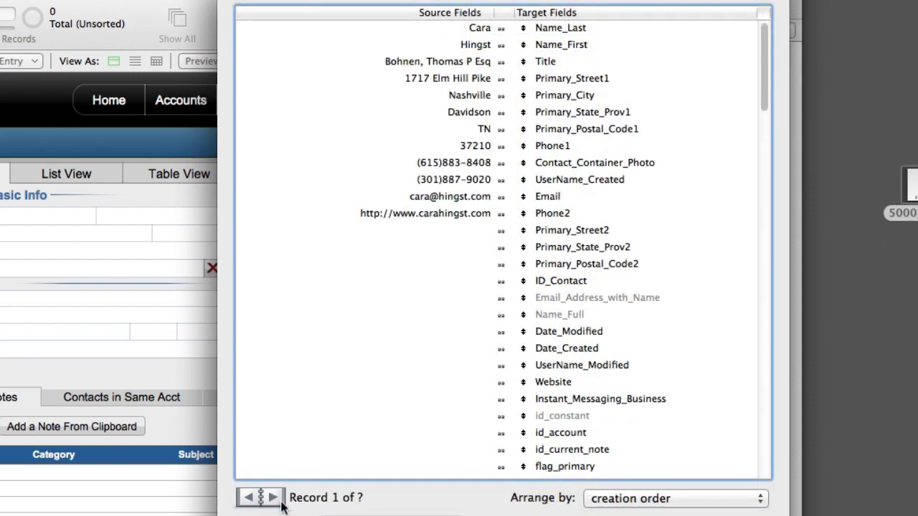
- Browse forward and back through the source records to examine the data beside the target fields
left_click(280, 501)
left_click(280, 502)
left_click(280, 502)
left_click(280, 502)
left_click(280, 502)
left_click(279, 502)
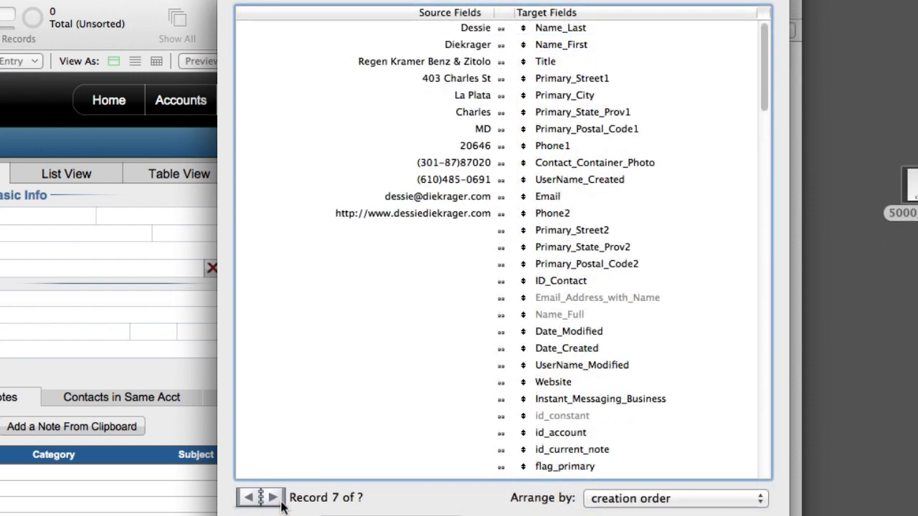
left_click(280, 502)
left_click(254, 502)
left_click(254, 501)
left_click(254, 502)
left_click(253, 502)
left_click(253, 502)
left_click(253, 502)
left_click(254, 502)
left_click(254, 502)
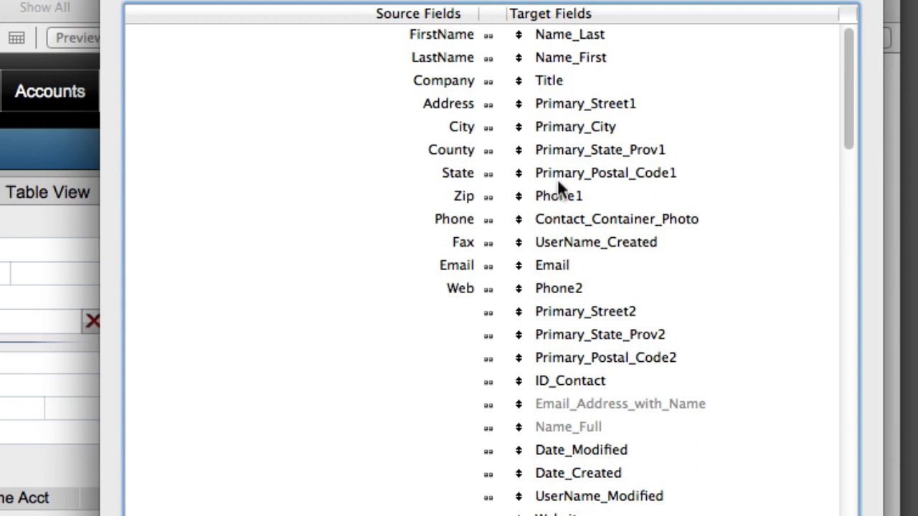
- Swap the name target fields so Name_First aligns with FirstName and Name_Last aligns with LastName
left_click(519, 57)
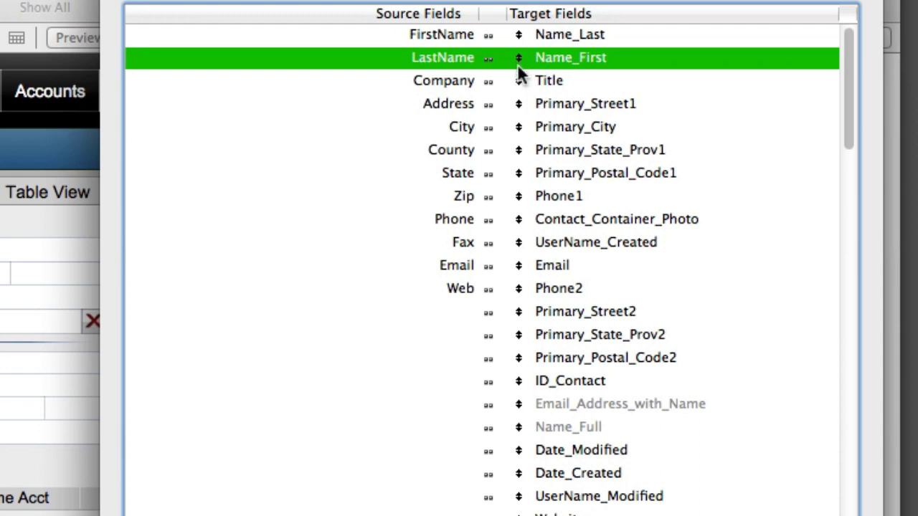
left_click_drag(519, 67, 526, 31)
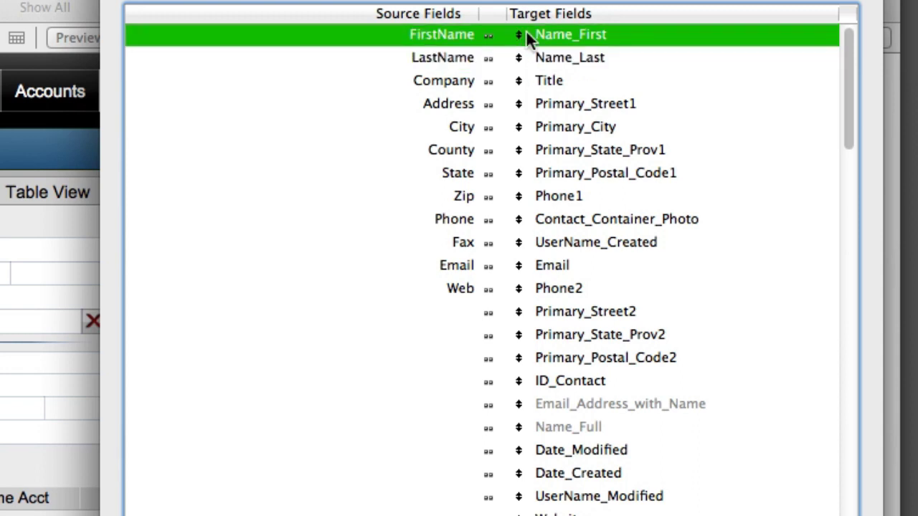
left_click(547, 79)
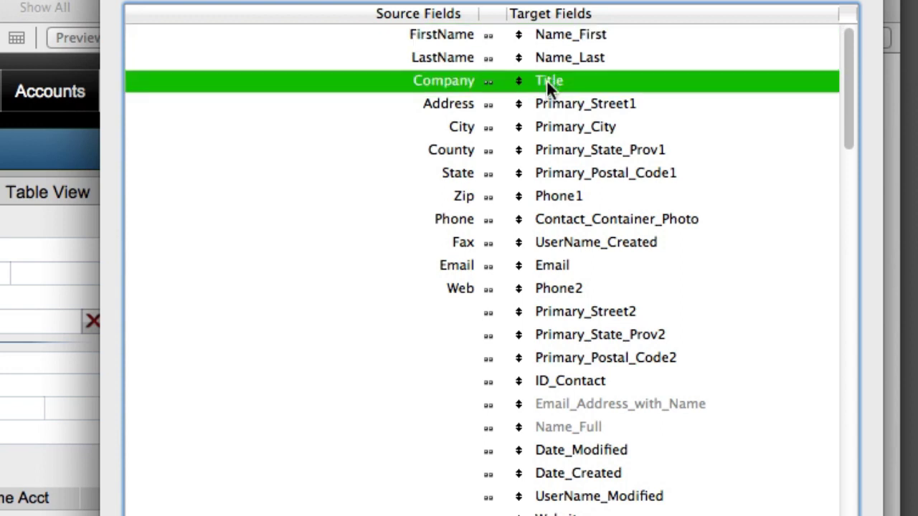
left_click(518, 109)
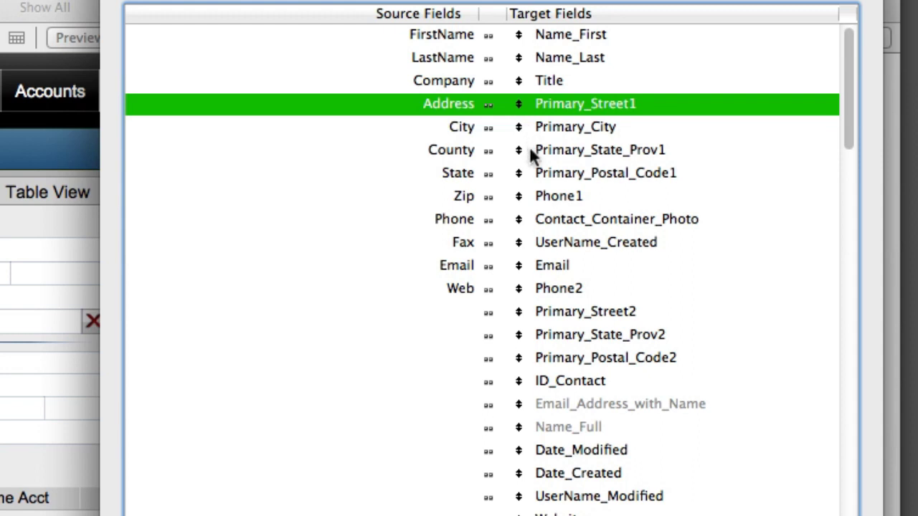
- Align the Phone1 target field with the Phone source field and mark City for import into Primary_City
left_click(520, 201)
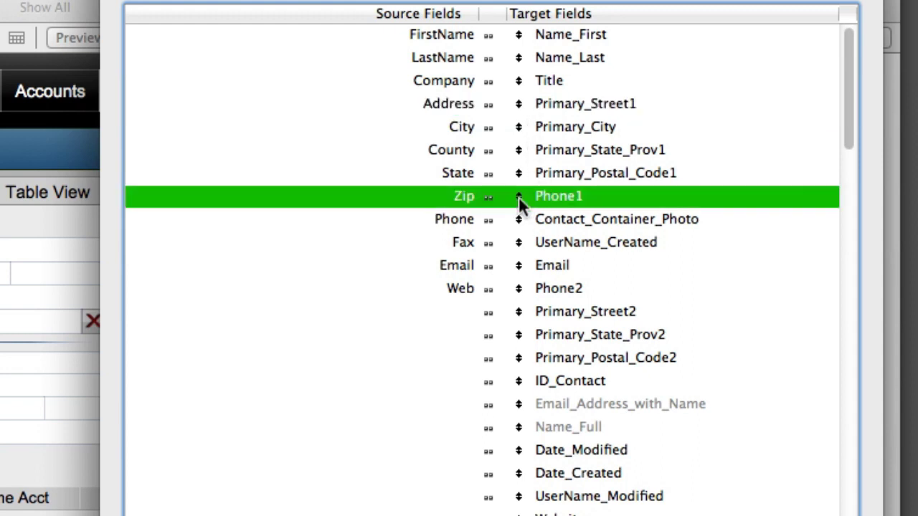
left_click_drag(518, 199, 520, 226)
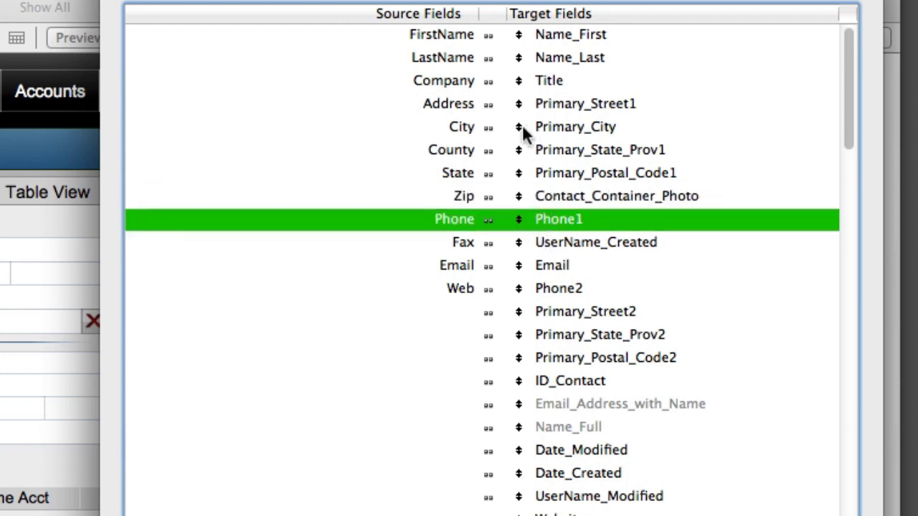
left_click(498, 129)
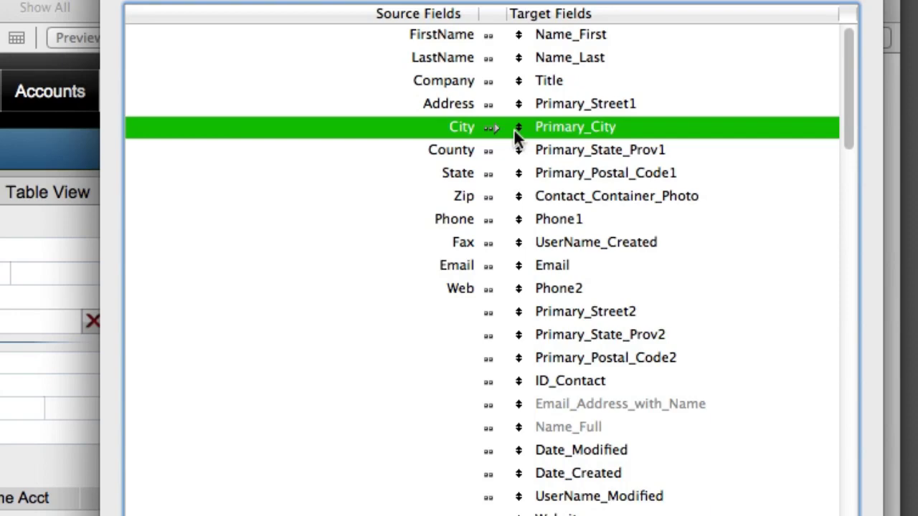
- Align Primary_Postal_Code1 with the Zip source field and Primary_State_Prov1 with the State source field
left_click(520, 177)
left_click_drag(520, 184, 520, 198)
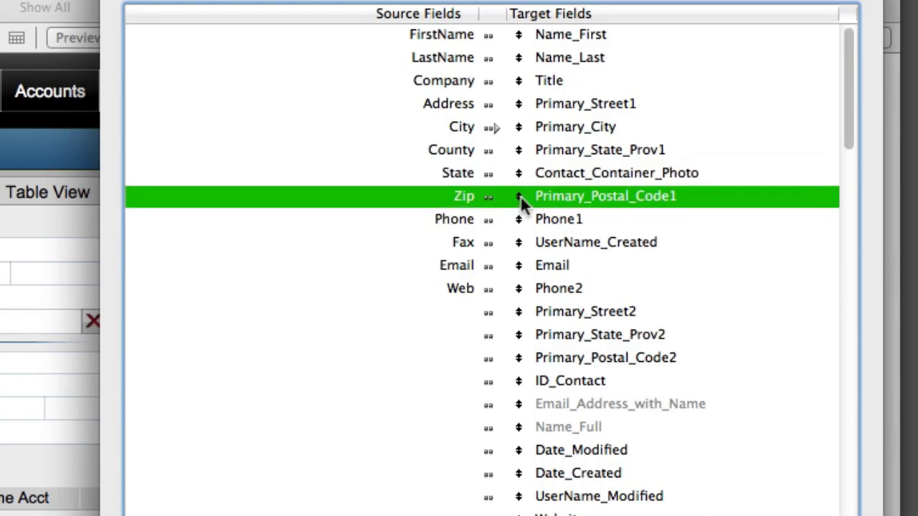
left_click(521, 153)
left_click_drag(519, 152, 518, 173)
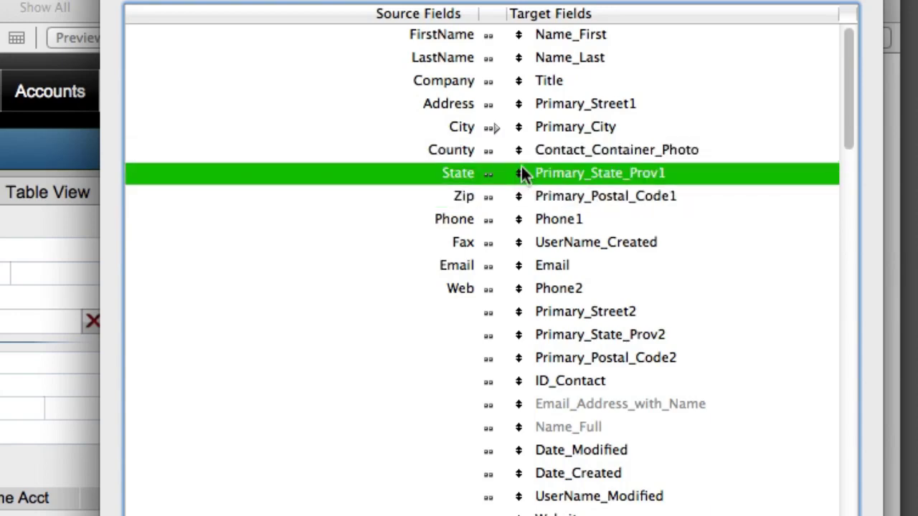
left_click(524, 154)
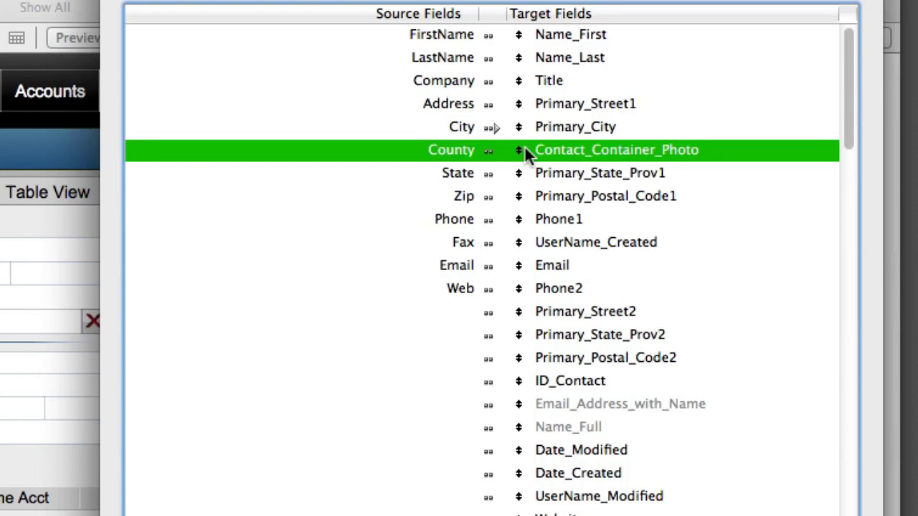
- Move the Fax target field up the list to align with the Fax source field
left_click(537, 266)
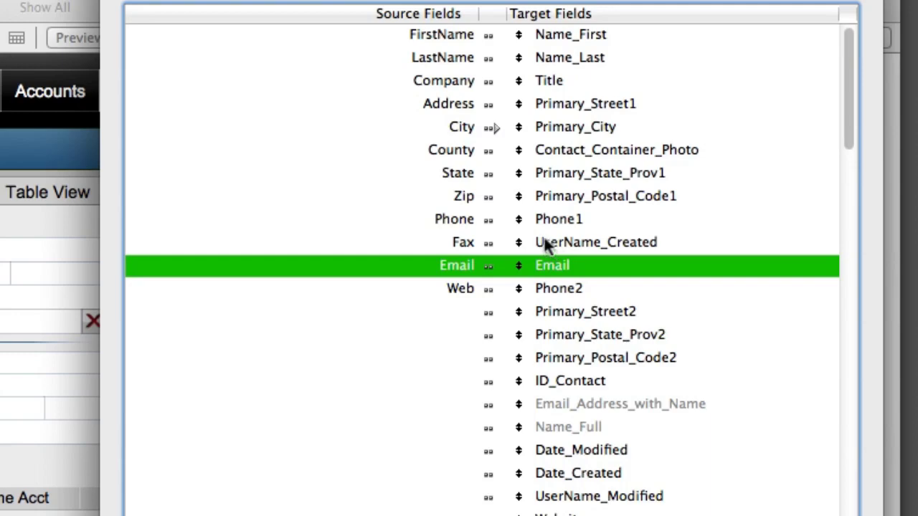
scroll(539, 244, "down", 6)
scroll(539, 244, "down", 10)
scroll(539, 244, "down", 10)
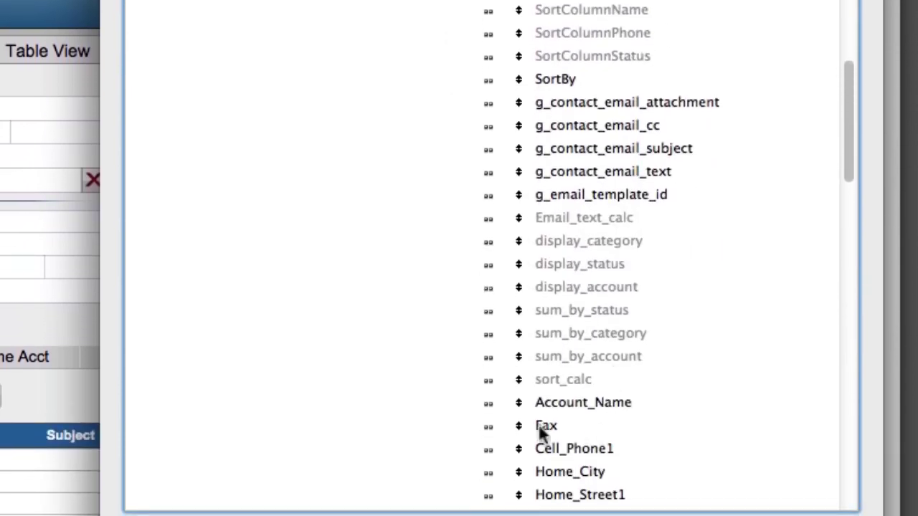
left_click_drag(518, 425, 533, 237)
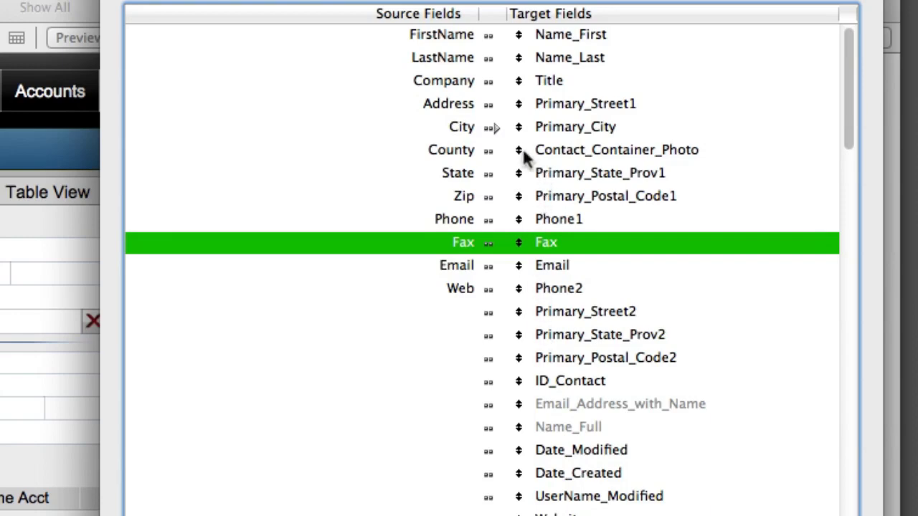
- Move the Account_Name target field up the list to align with the Company source field
scroll(532, 206, "down", 10)
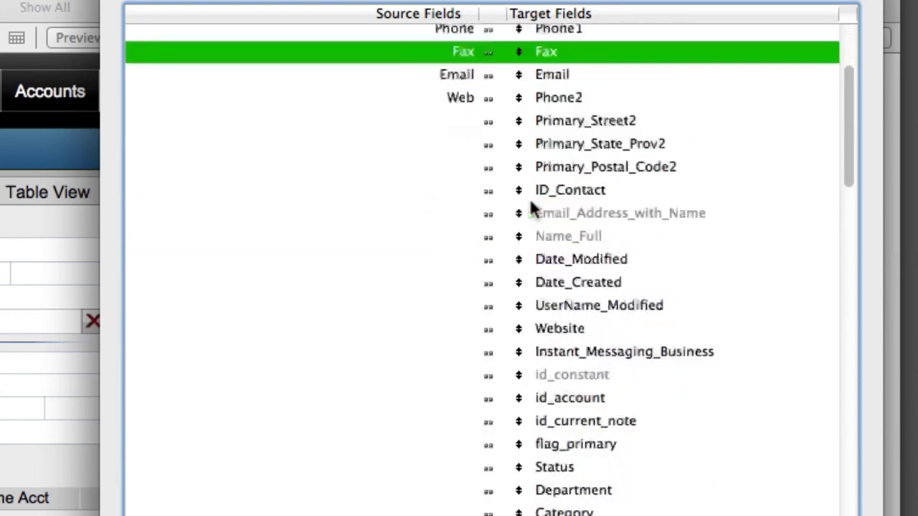
scroll(532, 208, "down", 6)
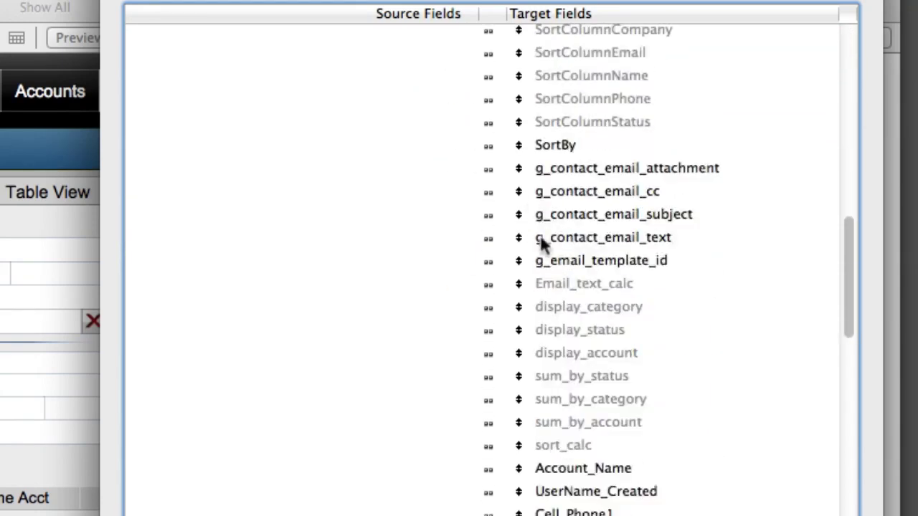
left_click_drag(519, 477, 541, 82)
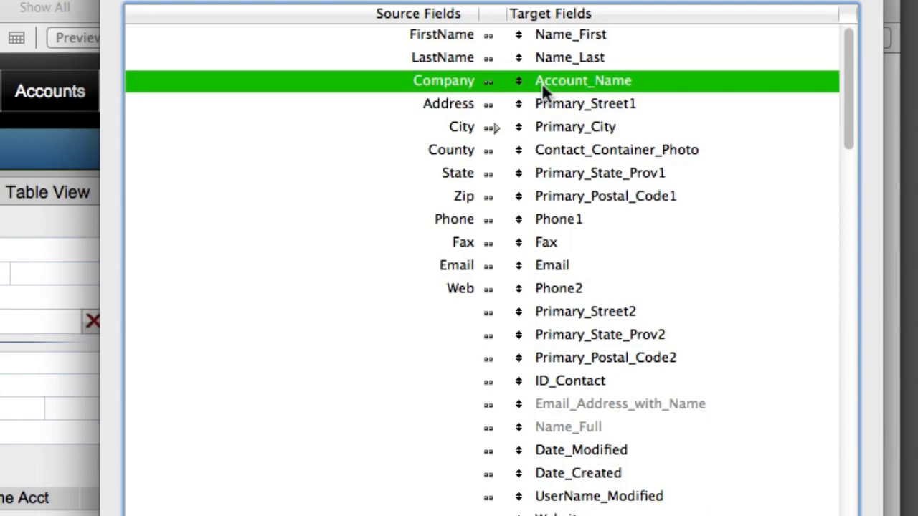
- Mark FirstName, LastName, Company, Address, State, Zip, Phone, Fax and Email for import into their aligned target fields
left_click(491, 35)
left_click(491, 57)
left_click(491, 81)
left_click(491, 104)
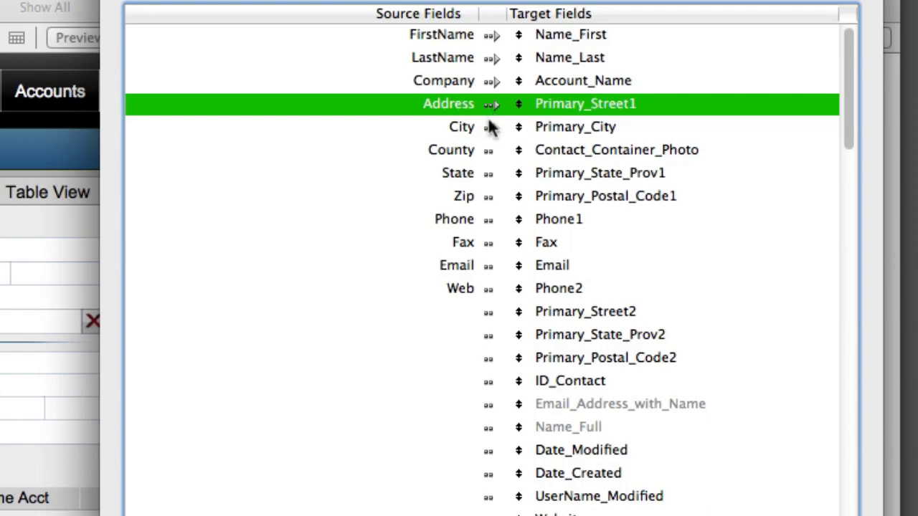
left_click(489, 126)
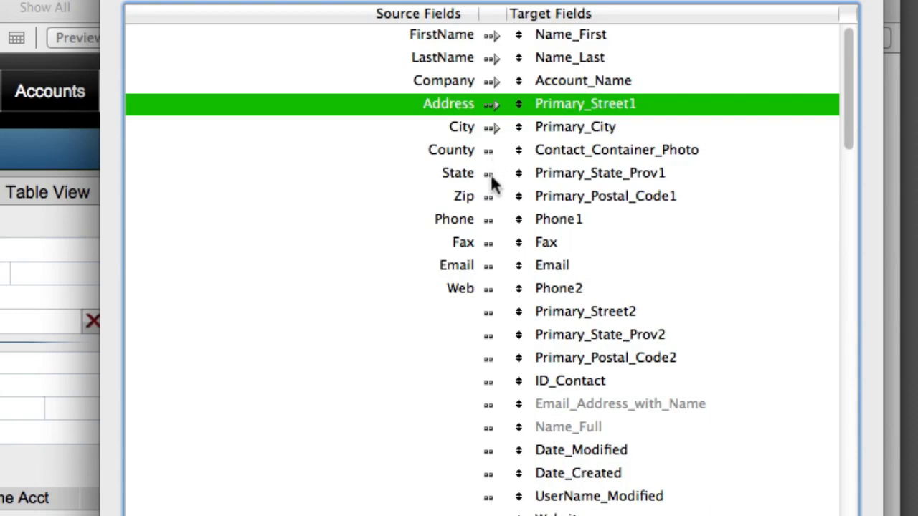
left_click(491, 175)
left_click(490, 197)
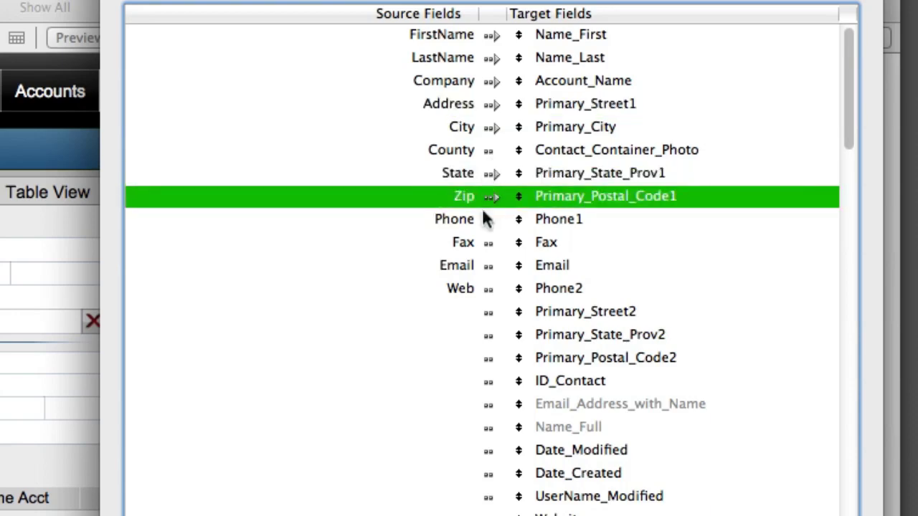
left_click(483, 220)
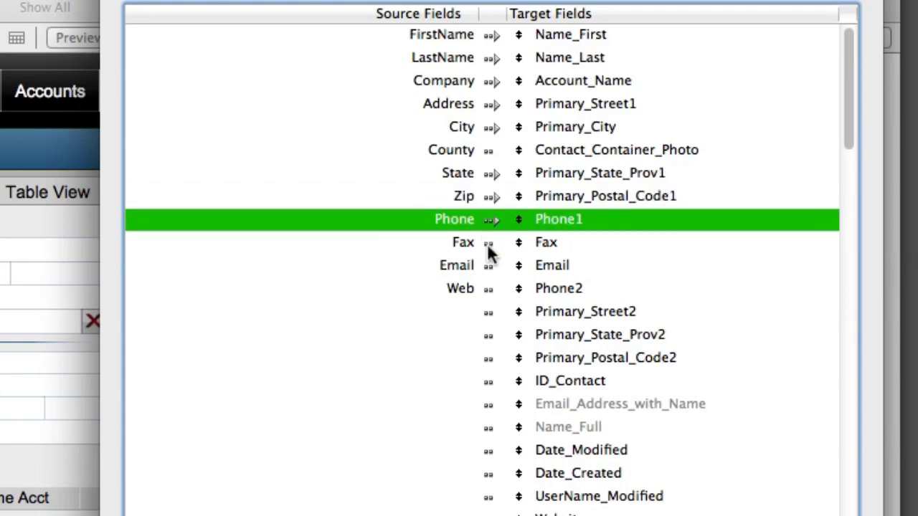
left_click(486, 243)
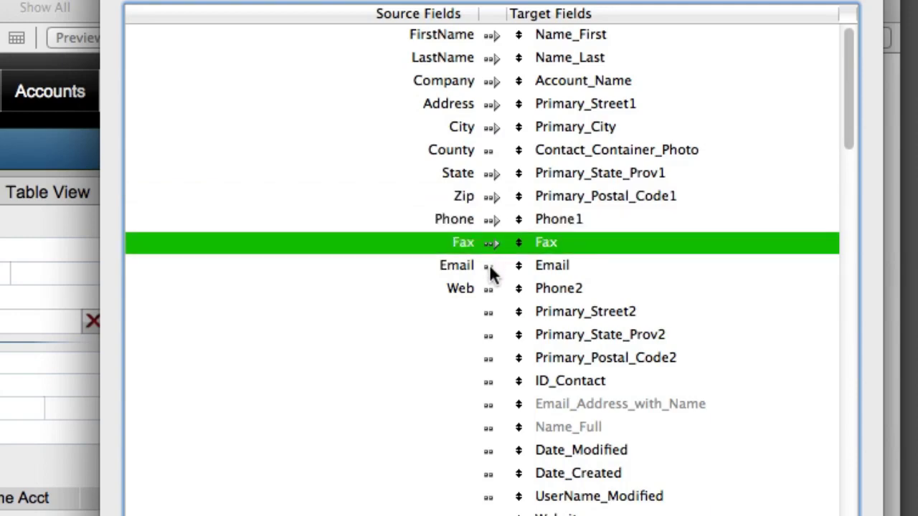
left_click(490, 267)
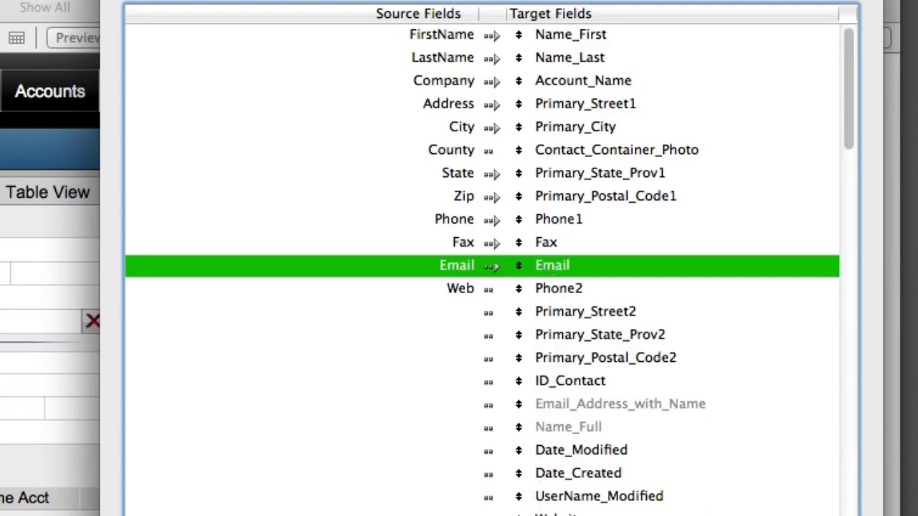
- Align the Website target field with the Web source field and mark it for import
left_click_drag(518, 515, 489, 289)
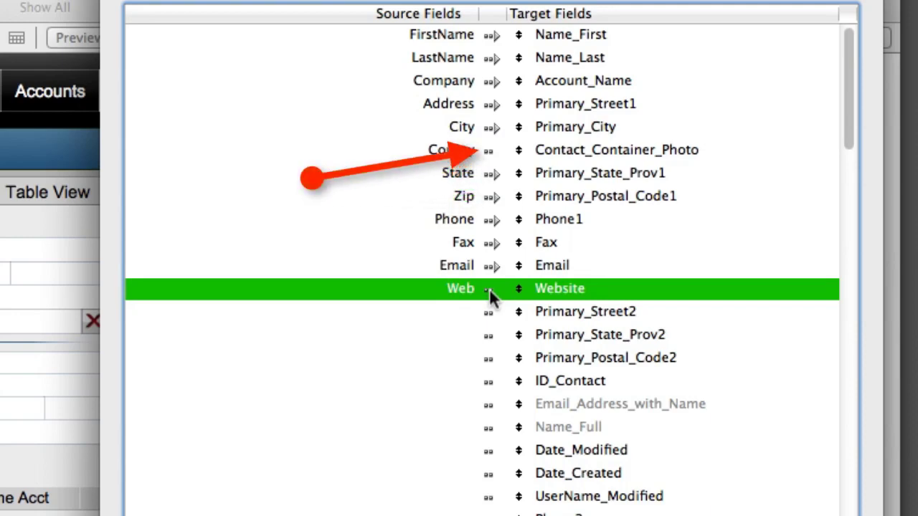
left_click(489, 288)
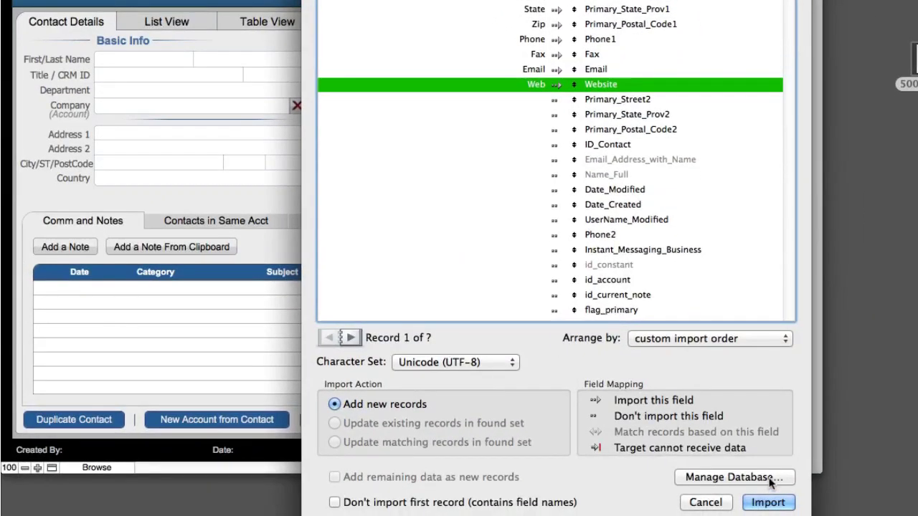
- Create a text field named County in the contacts table through database management and return to the import mapping
left_click(769, 484)
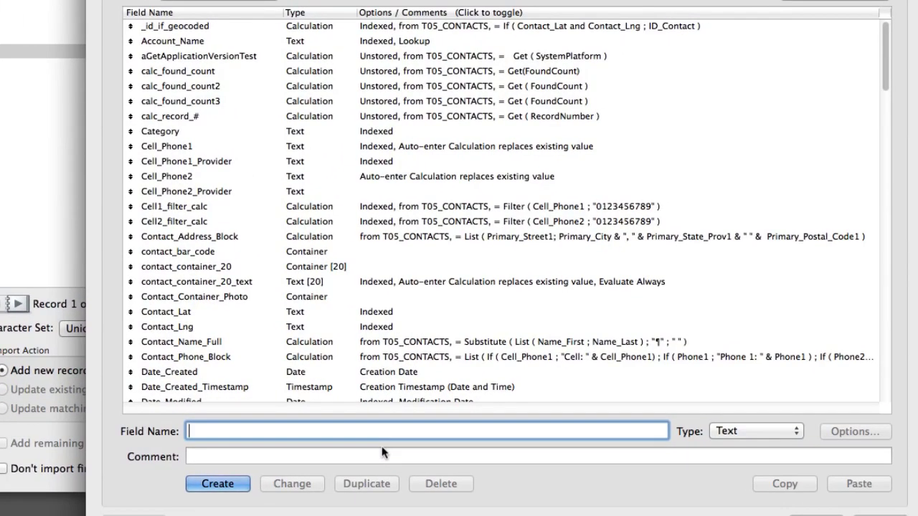
type("County")
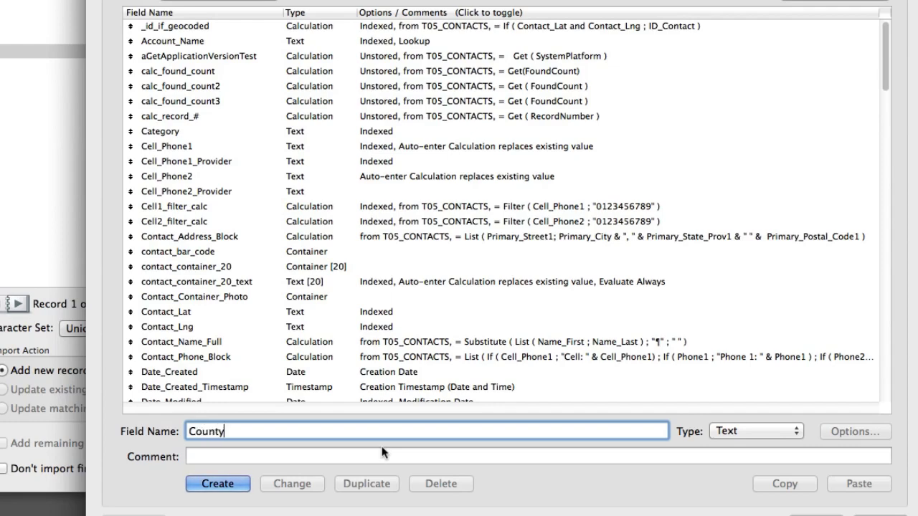
left_click(242, 486)
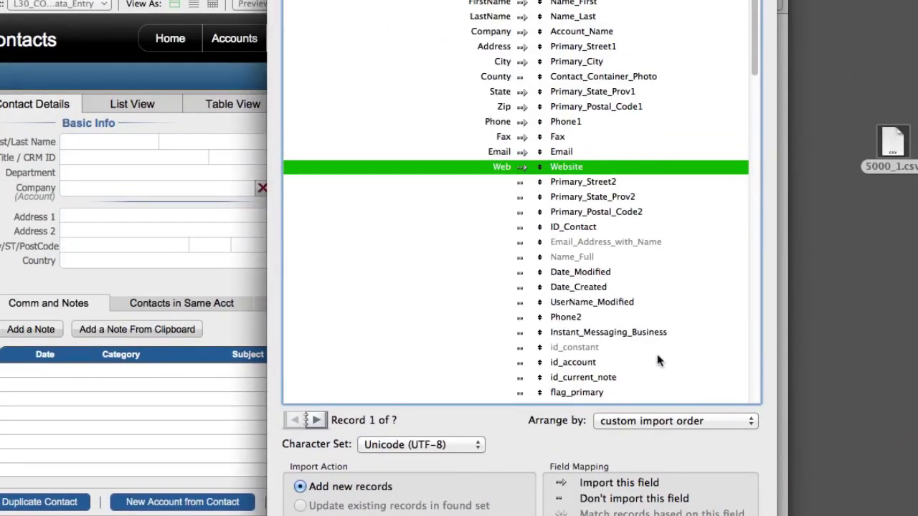
- Move the County target field up the list to align with the County source field
scroll(651, 345, "down", 15)
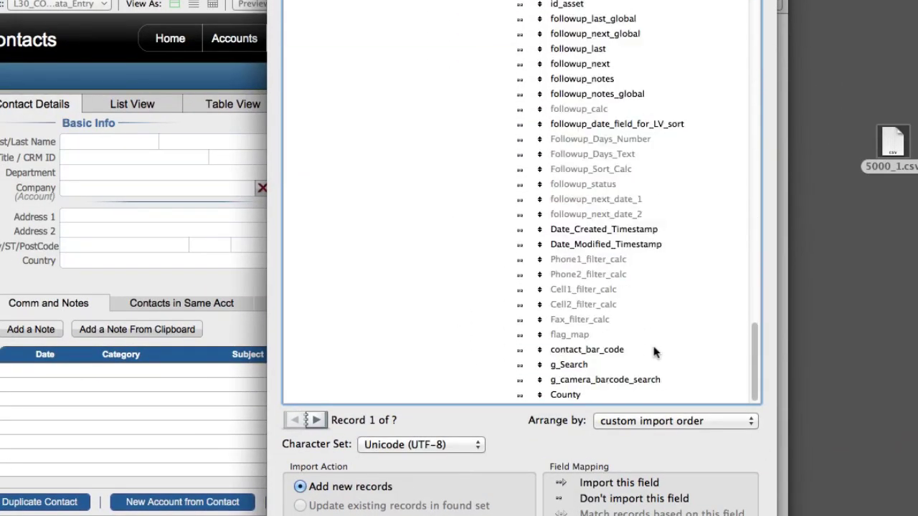
left_click_drag(541, 396, 537, 104)
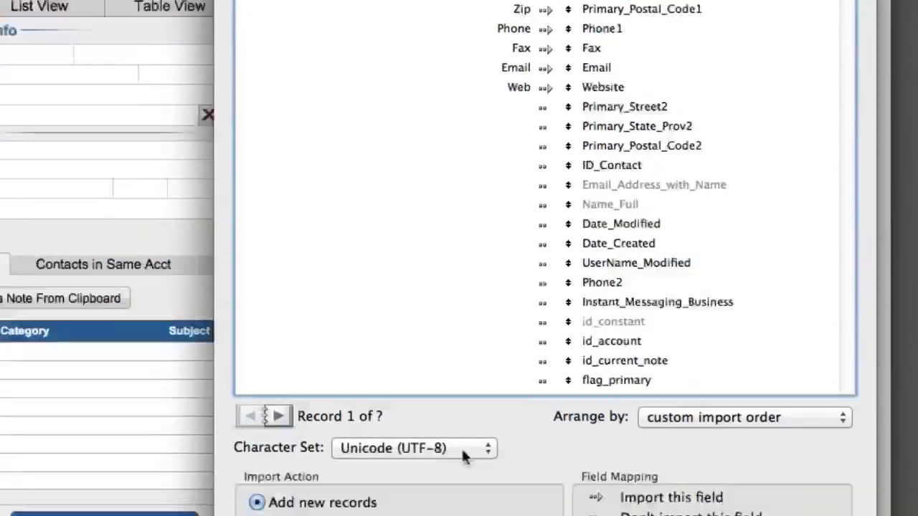
- Keep the character set at Unicode (UTF-8) and exclude the first record containing field names from the import
left_click(430, 515)
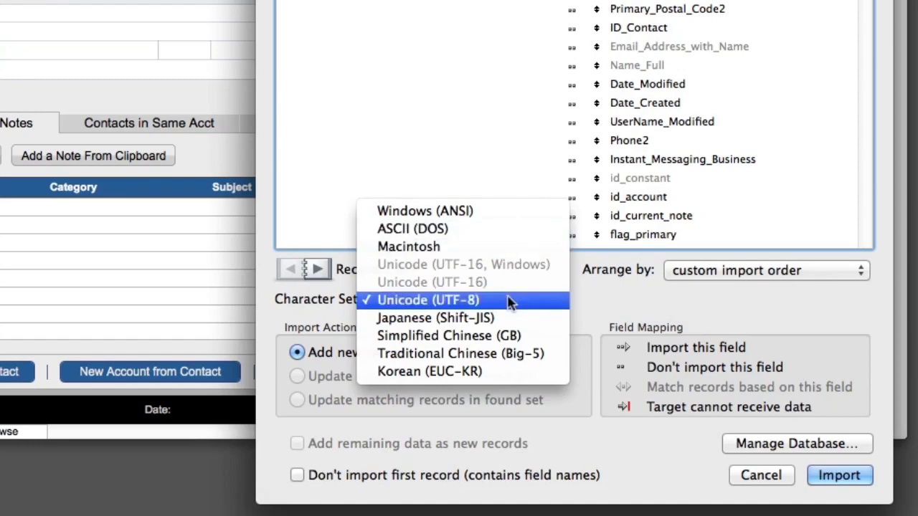
left_click(508, 303)
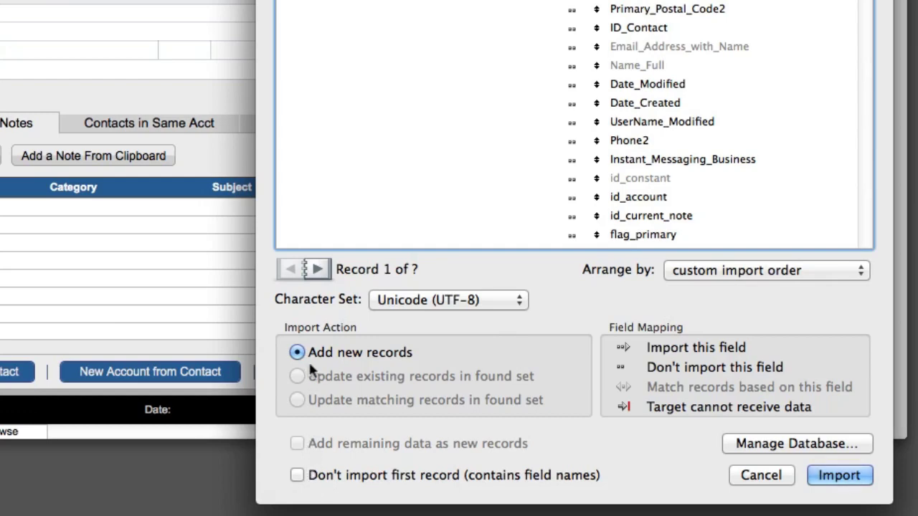
left_click(297, 476)
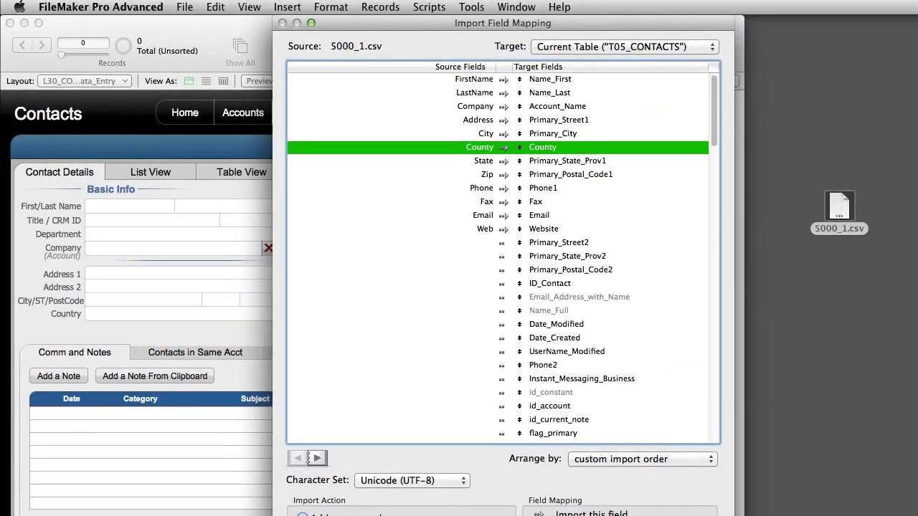
- Page forward through the source data to record 4 to check the values against their target fields
left_click(318, 458)
left_click(318, 459)
left_click(318, 458)
left_click(318, 458)
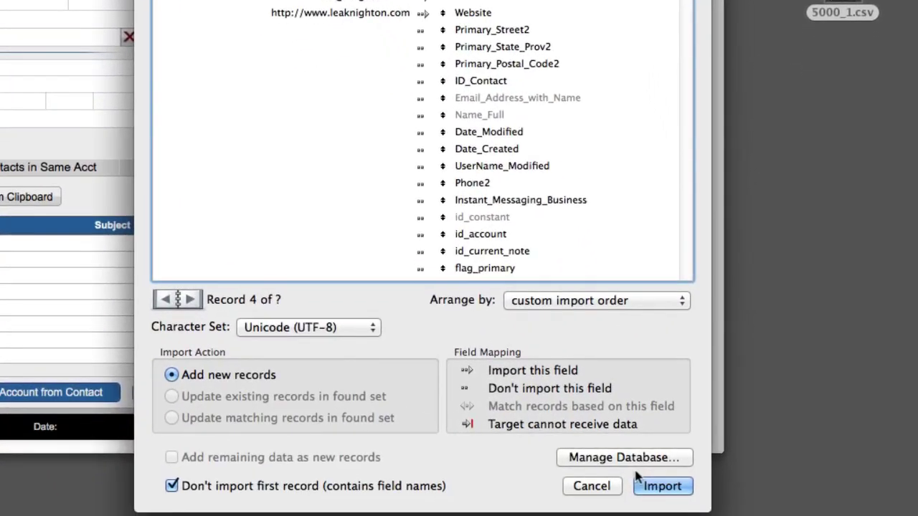
- Proceed with the mapped import and enable performing auto-enter options while importing
left_click(638, 482)
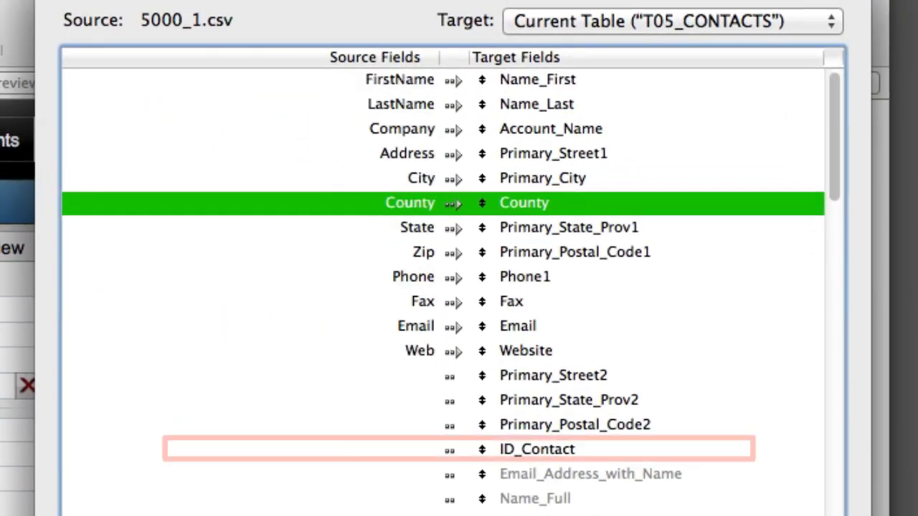
key("Right")
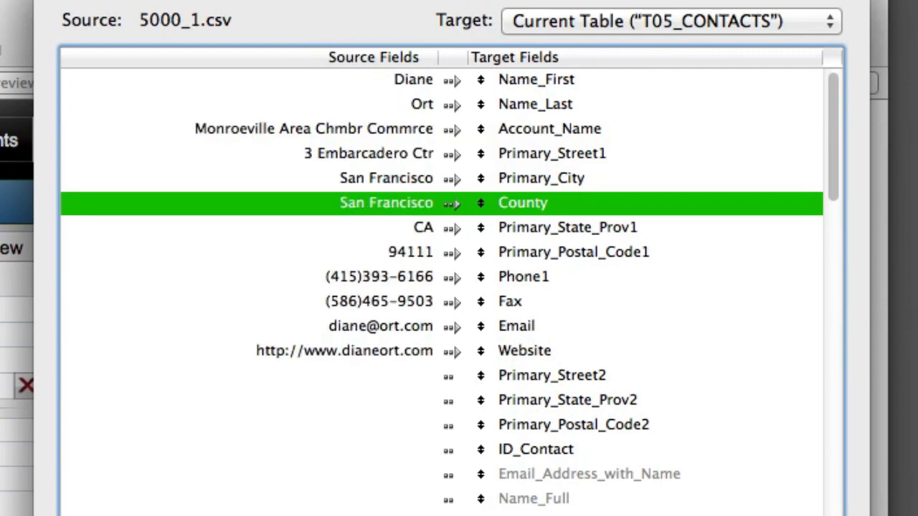
key("Right")
key("Right")
key("Return")
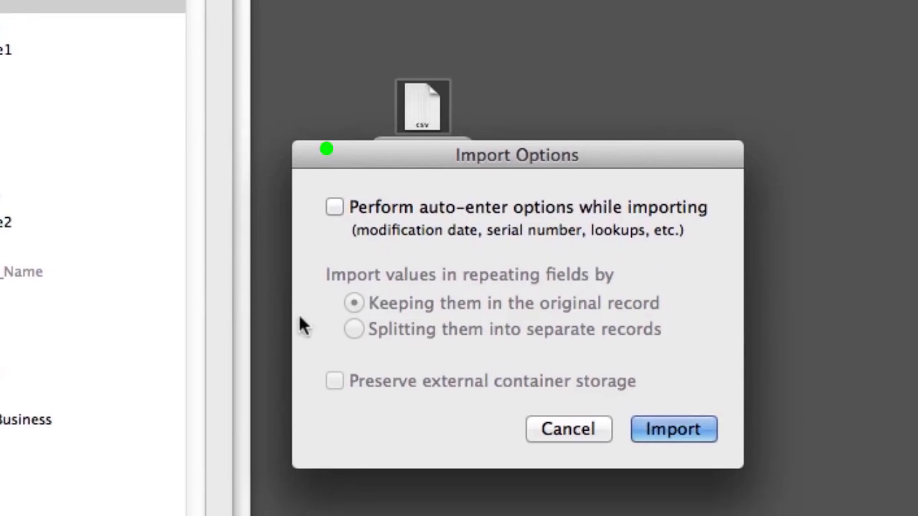
left_click(337, 207)
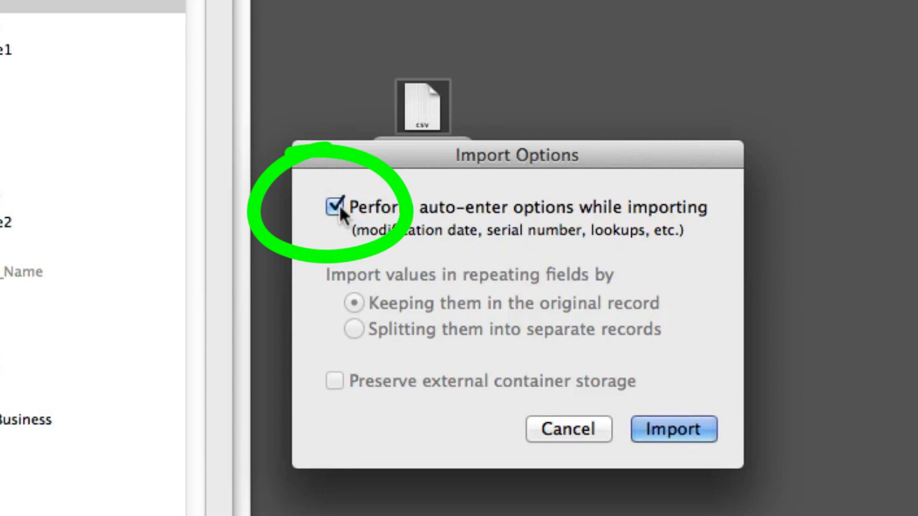